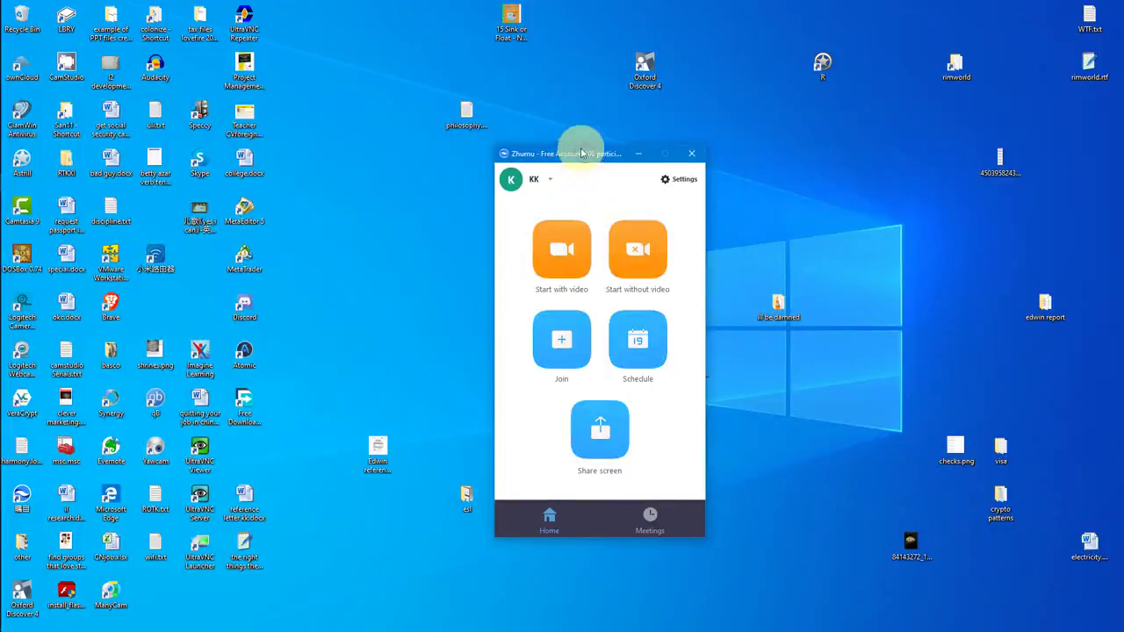
Shift the Zhumu window a few pixels up and to the left by its title bar.
{"action": "left_click_drag", "start_coordinate": [581, 154], "coordinate": [576, 144]}
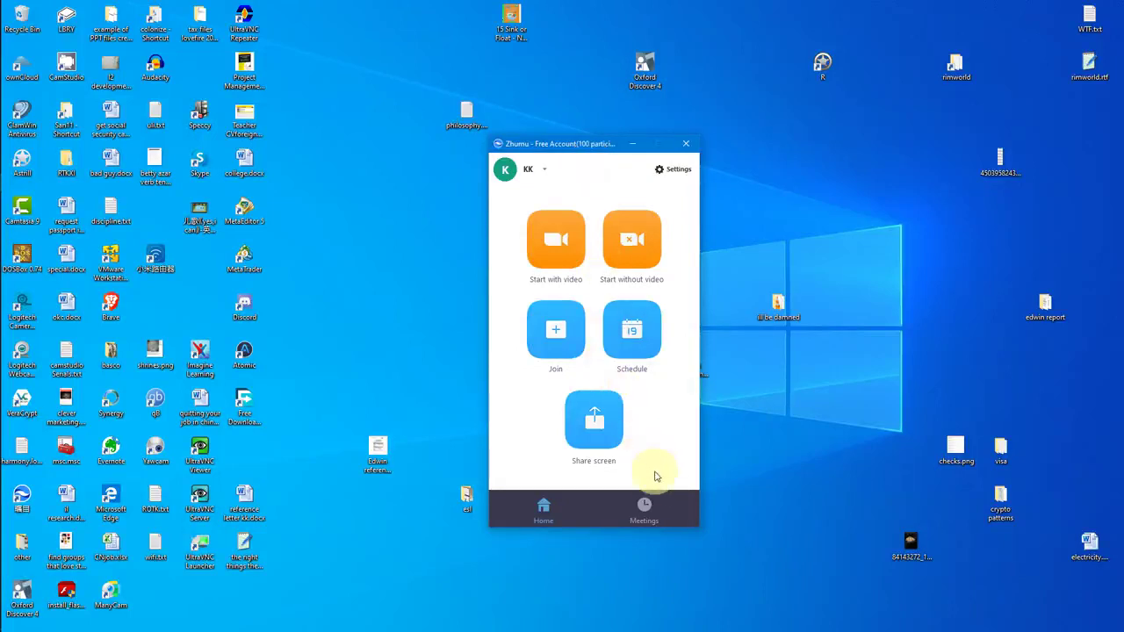
Enable 'Always use PMI for instant meetings on this computer' under Meetings, then go back Home.
{"action": "left_click", "coordinate": [646, 512]}
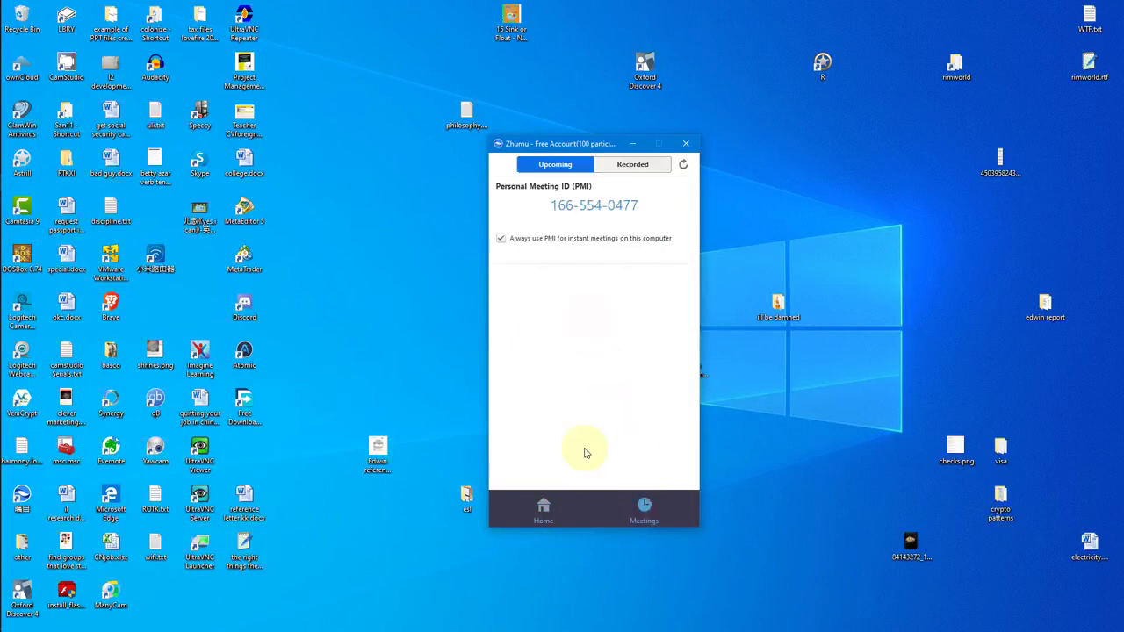
{"action": "left_click", "coordinate": [545, 505]}
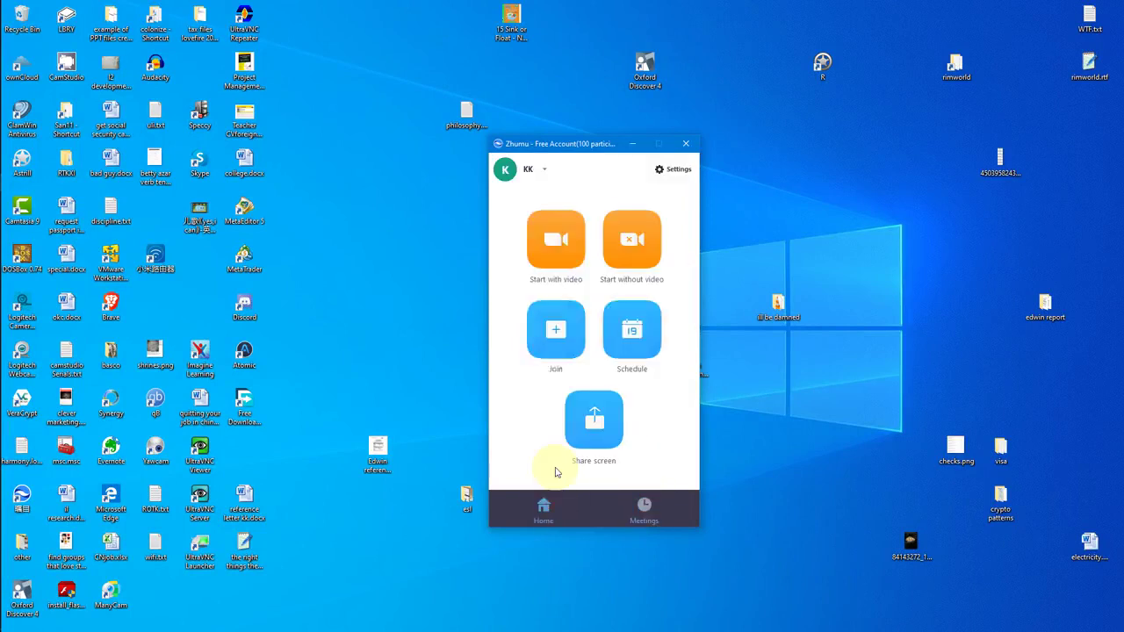
{"action": "left_click", "coordinate": [644, 505]}
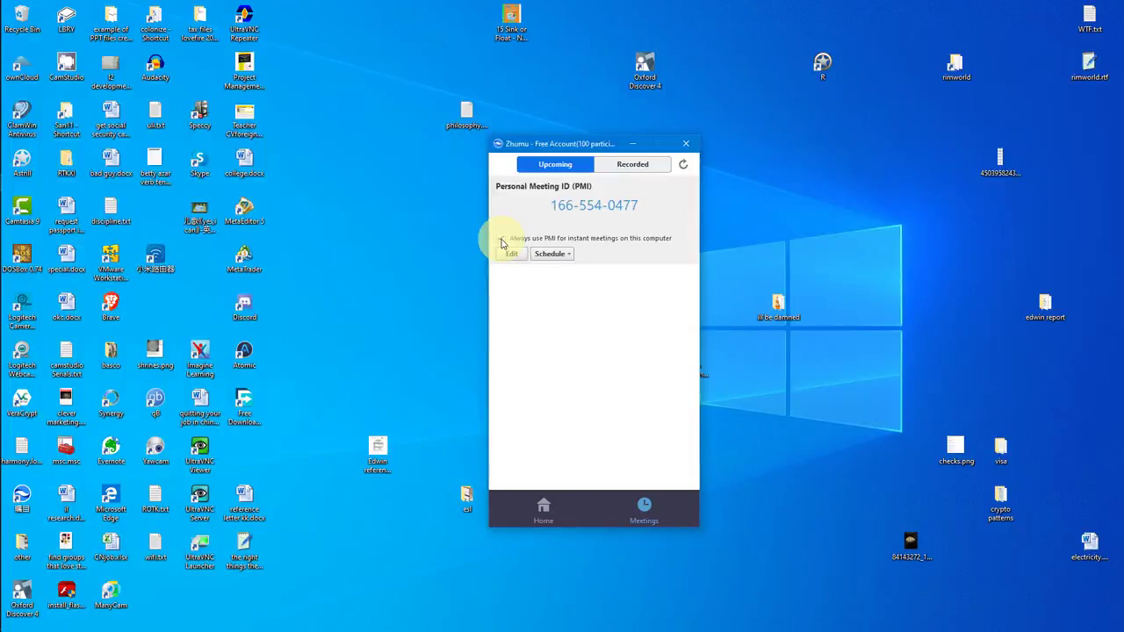
{"action": "left_click", "coordinate": [501, 240]}
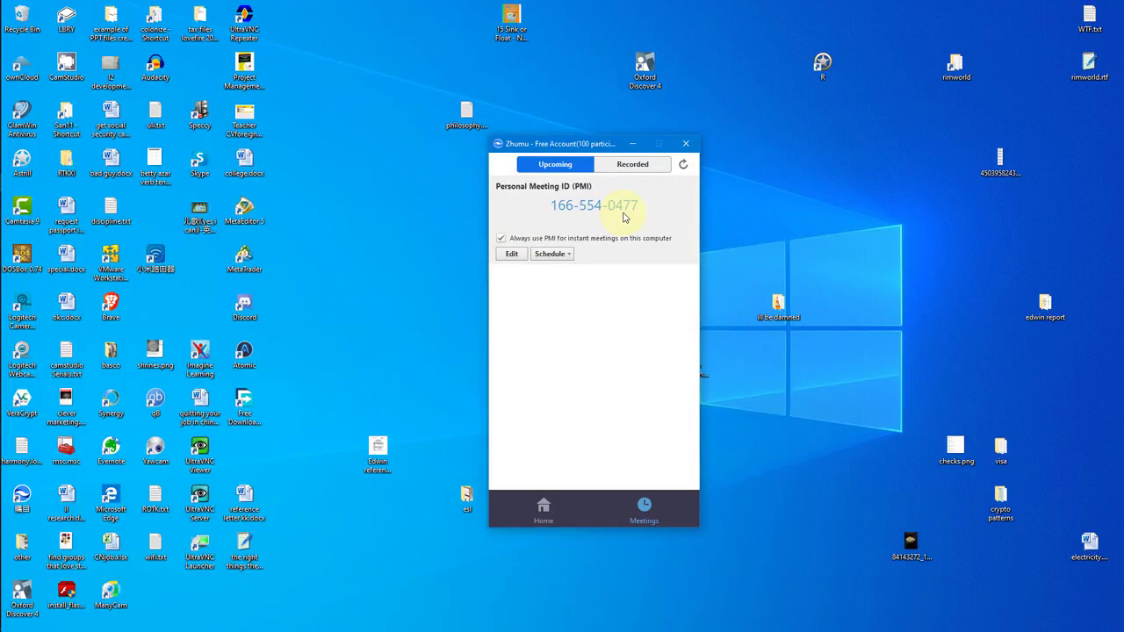
{"action": "left_click", "coordinate": [546, 510]}
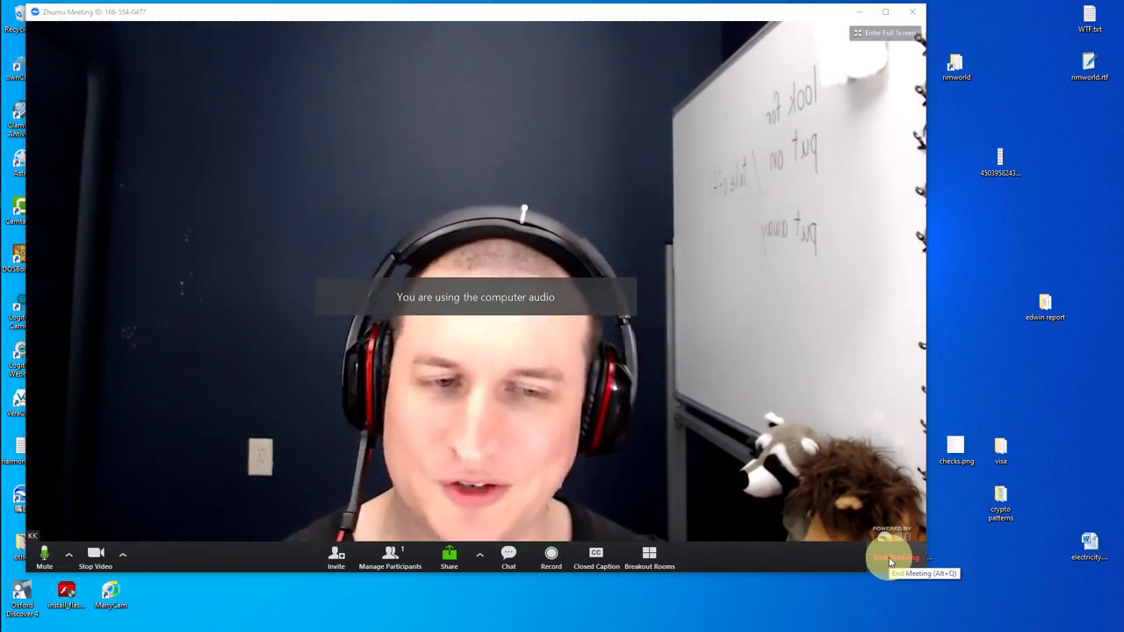
{"action": "left_click", "coordinate": [890, 559]}
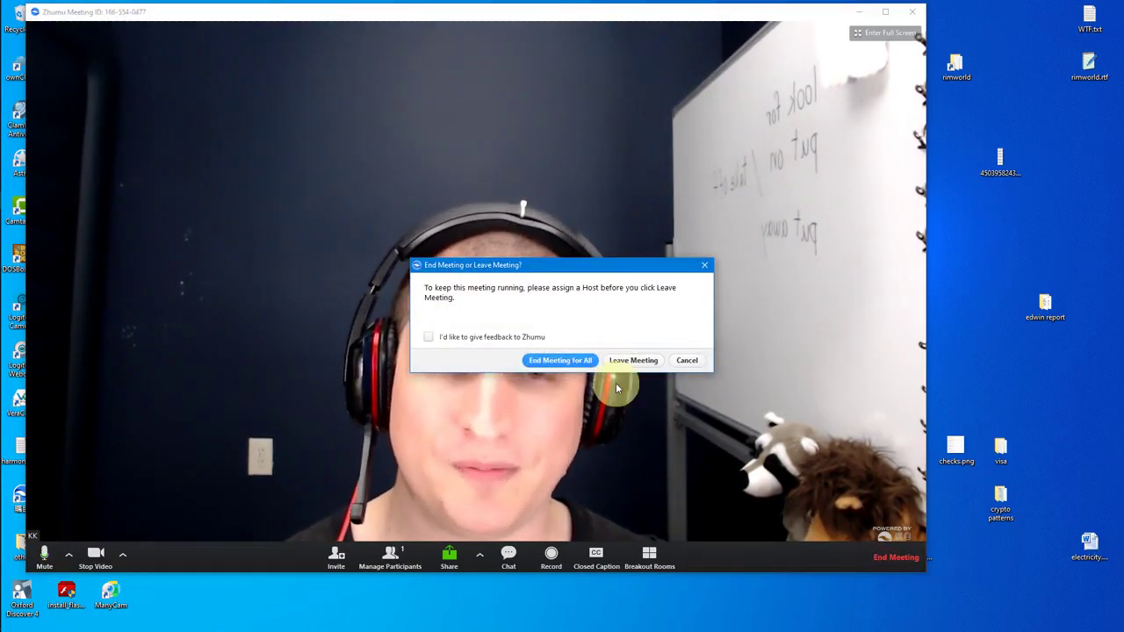
{"action": "left_click", "coordinate": [566, 360]}
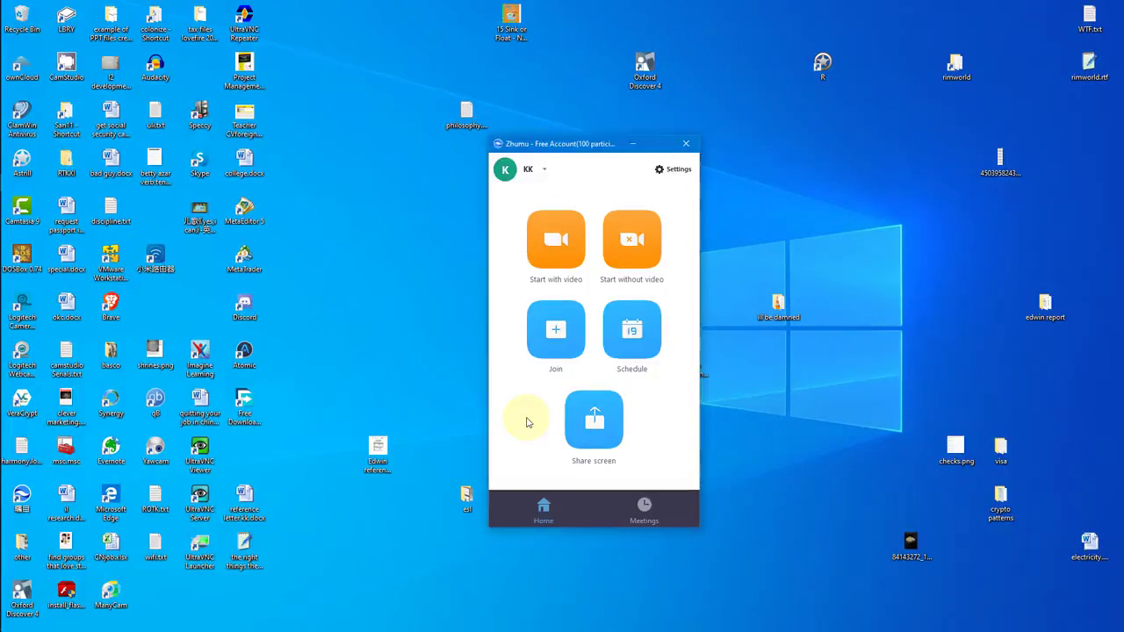
Schedule the default one-hour May 16, 2020 6:00 PM meeting, video off, and close the invitation.
{"action": "left_click", "coordinate": [630, 329]}
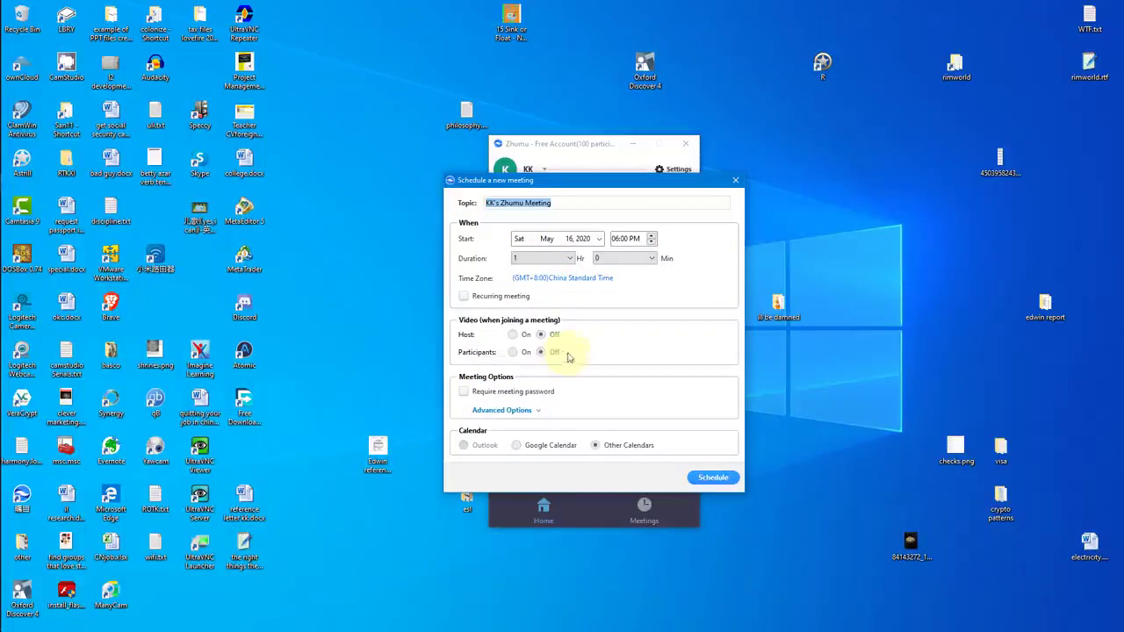
{"action": "left_click", "coordinate": [718, 479]}
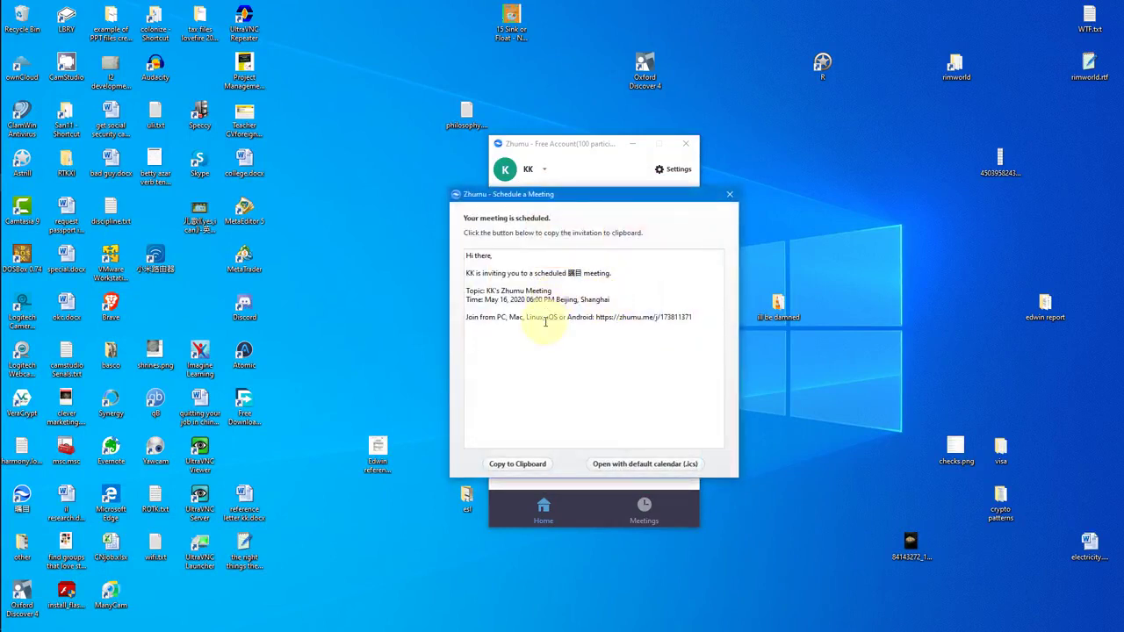
{"action": "mouse_move", "coordinate": [568, 317]}
{"action": "left_mouse_down"}
{"action": "mouse_move", "coordinate": [693, 320]}
{"action": "mouse_move", "coordinate": [645, 321]}
{"action": "mouse_move", "coordinate": [668, 324]}
{"action": "left_mouse_up"}
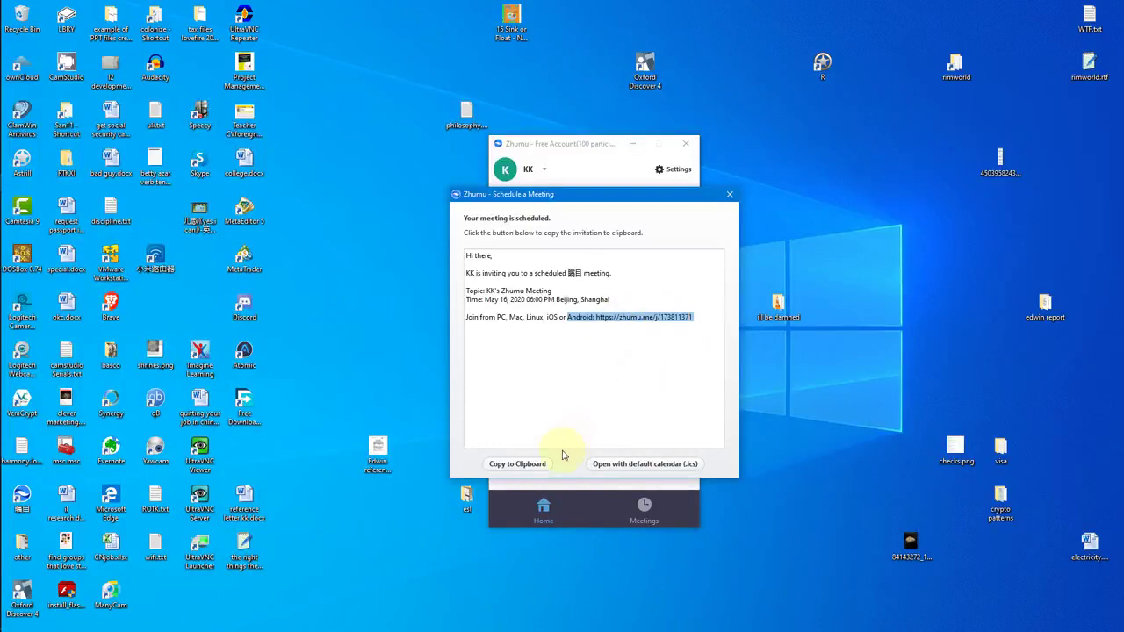
{"action": "left_click", "coordinate": [728, 199]}
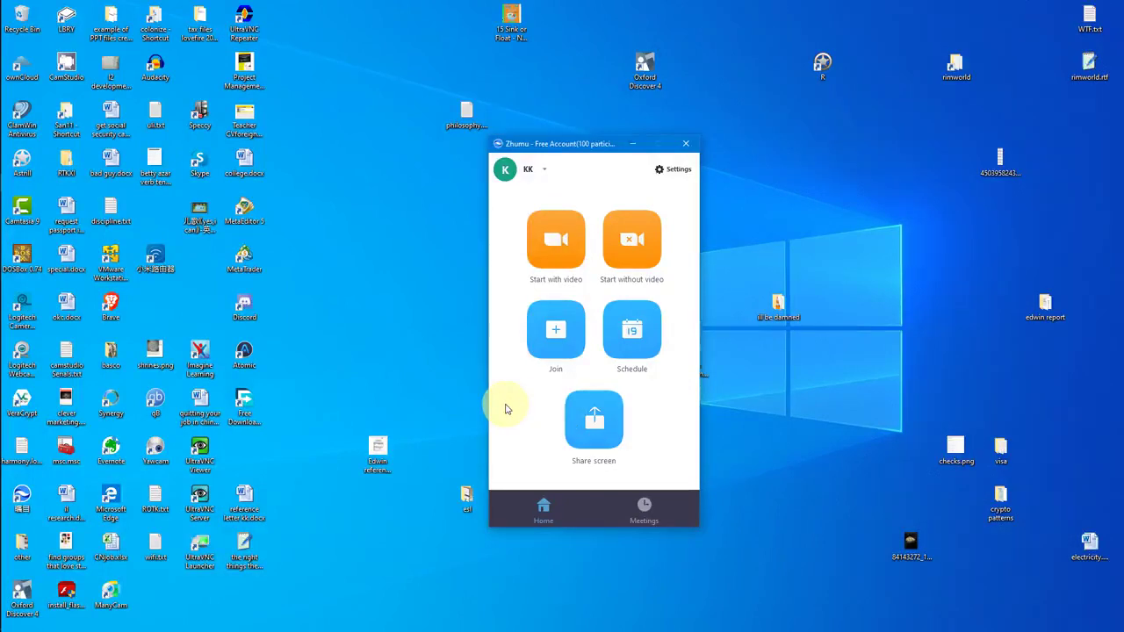
{"action": "left_click", "coordinate": [651, 504]}
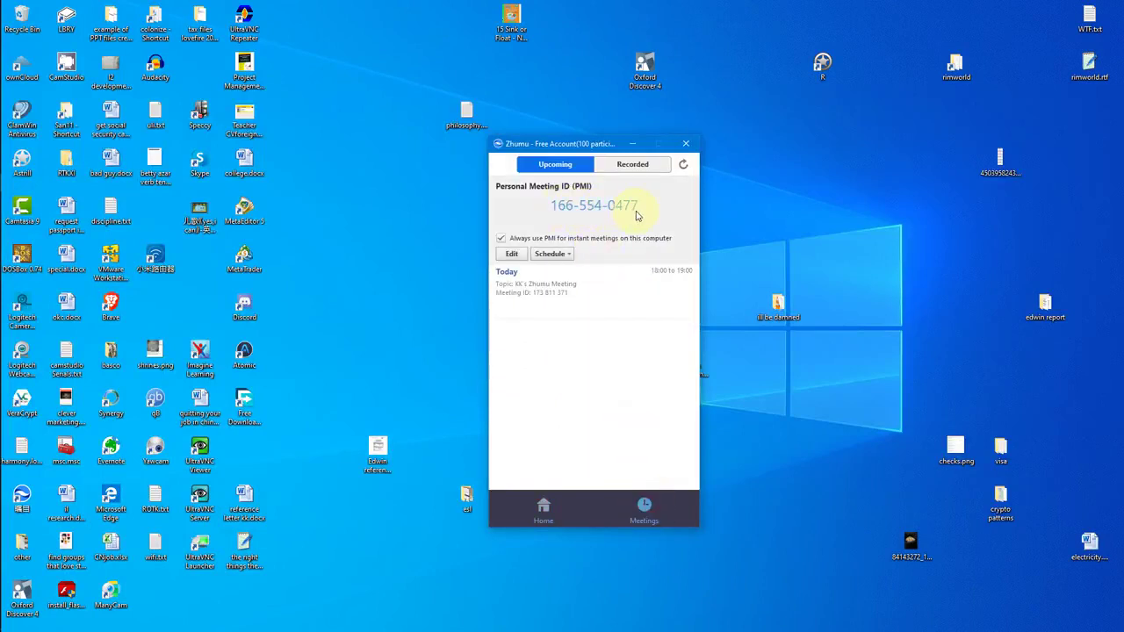
{"action": "left_click", "coordinate": [544, 517]}
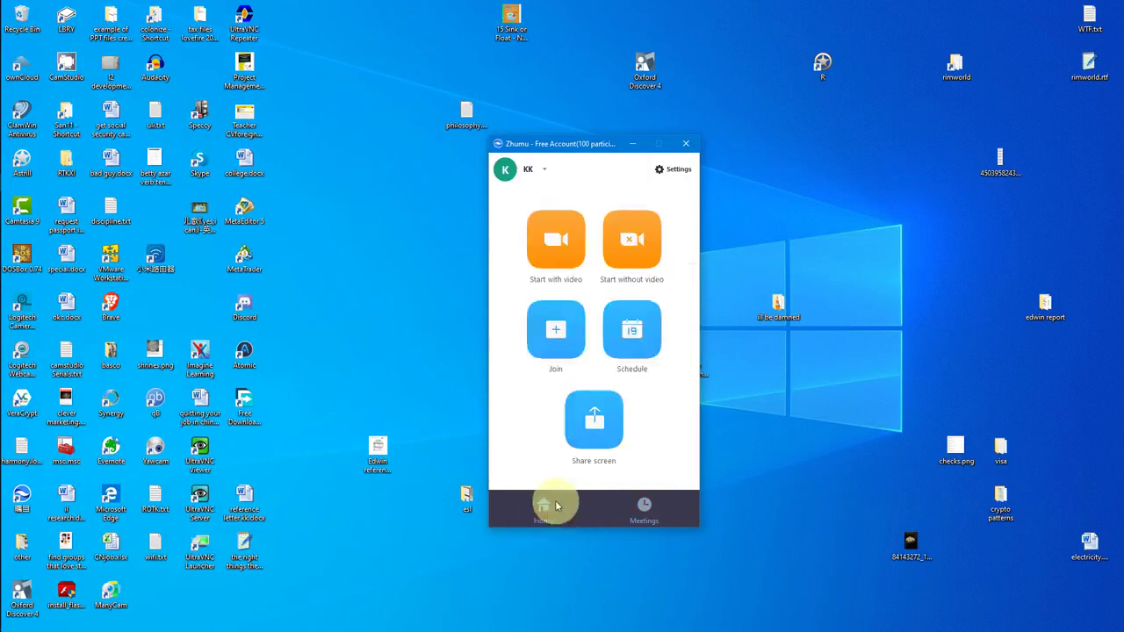
{"action": "left_click", "coordinate": [641, 507]}
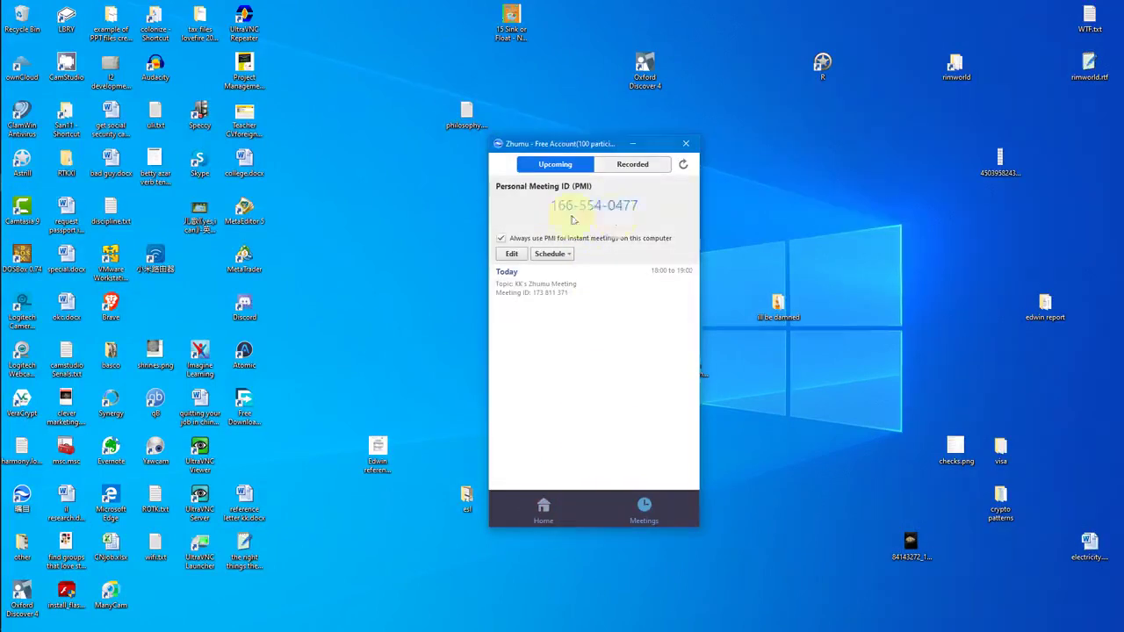
{"action": "left_click", "coordinate": [540, 517]}
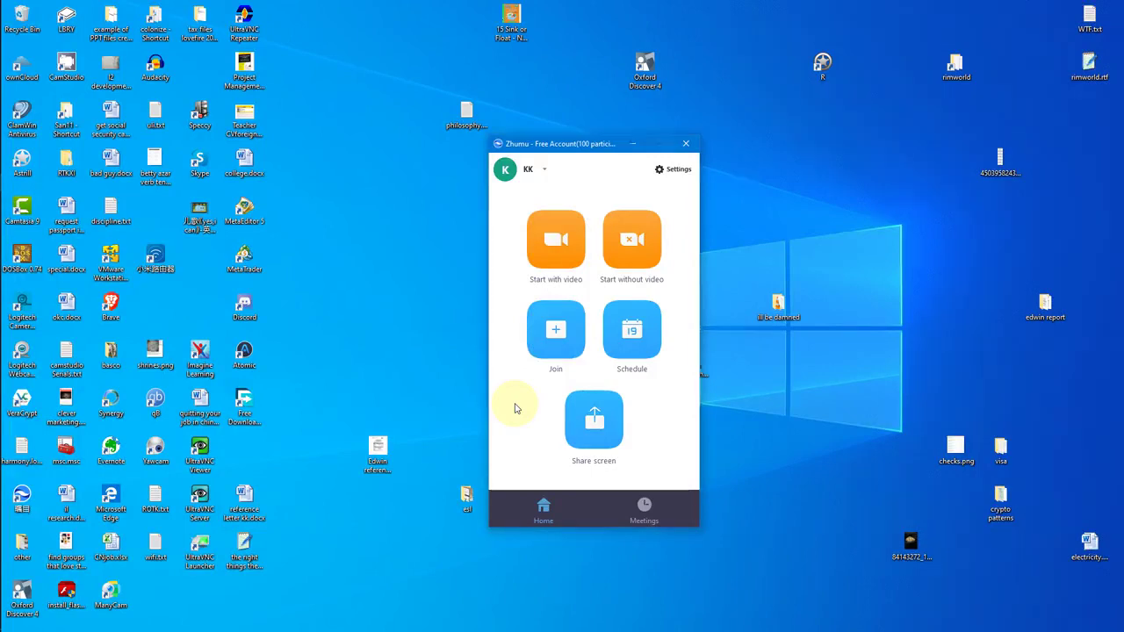
{"action": "left_click", "coordinate": [646, 510]}
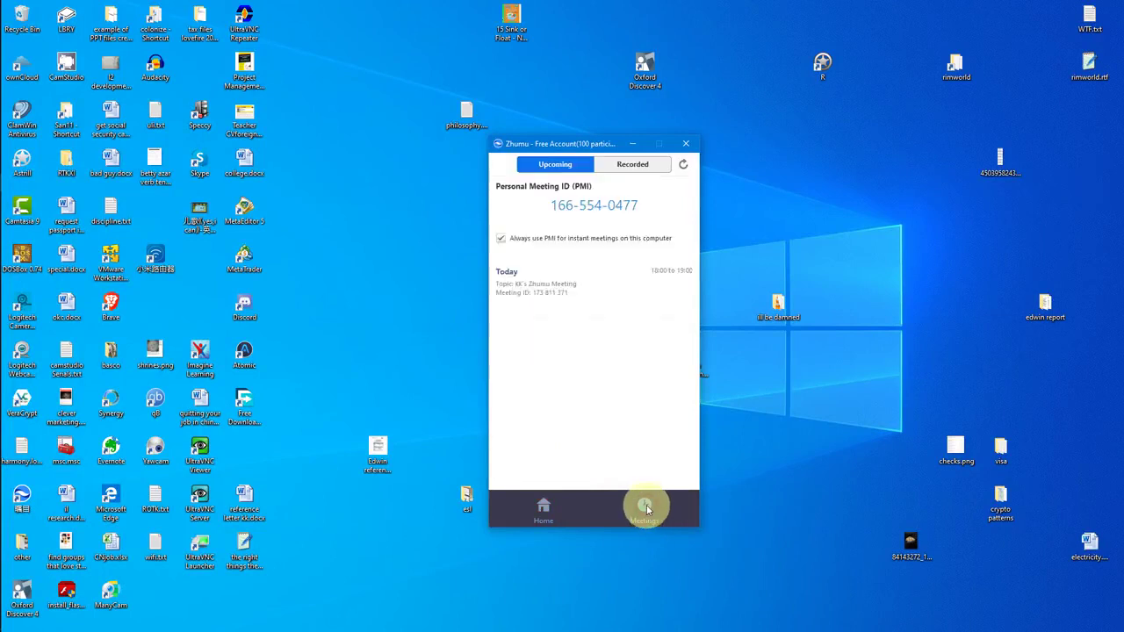
{"action": "left_click", "coordinate": [537, 509]}
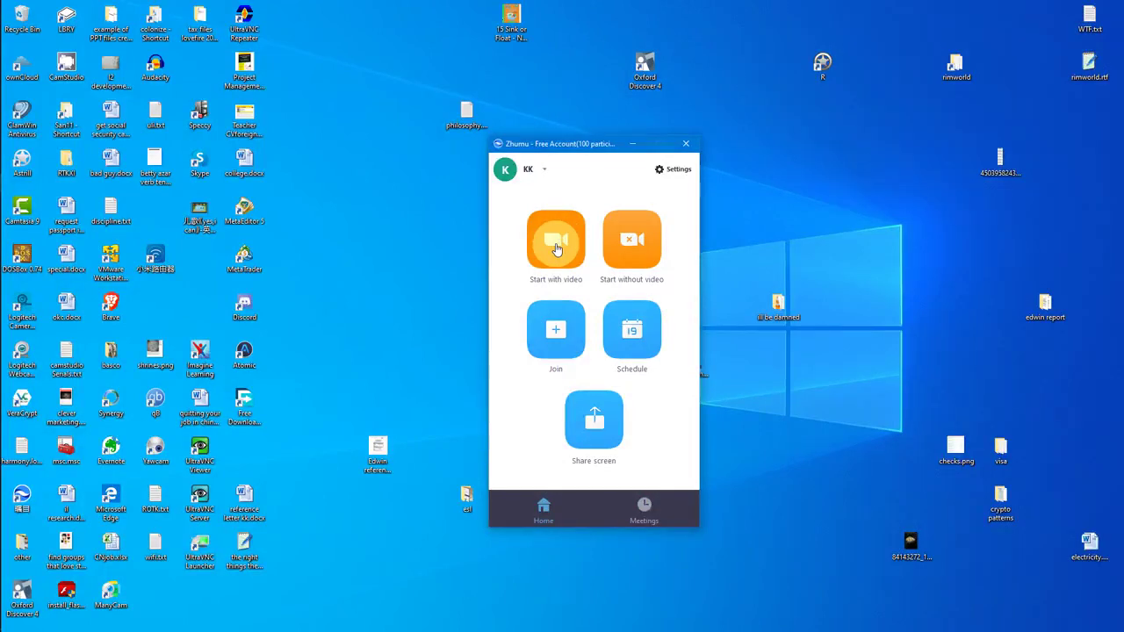
{"action": "left_click", "coordinate": [555, 249]}
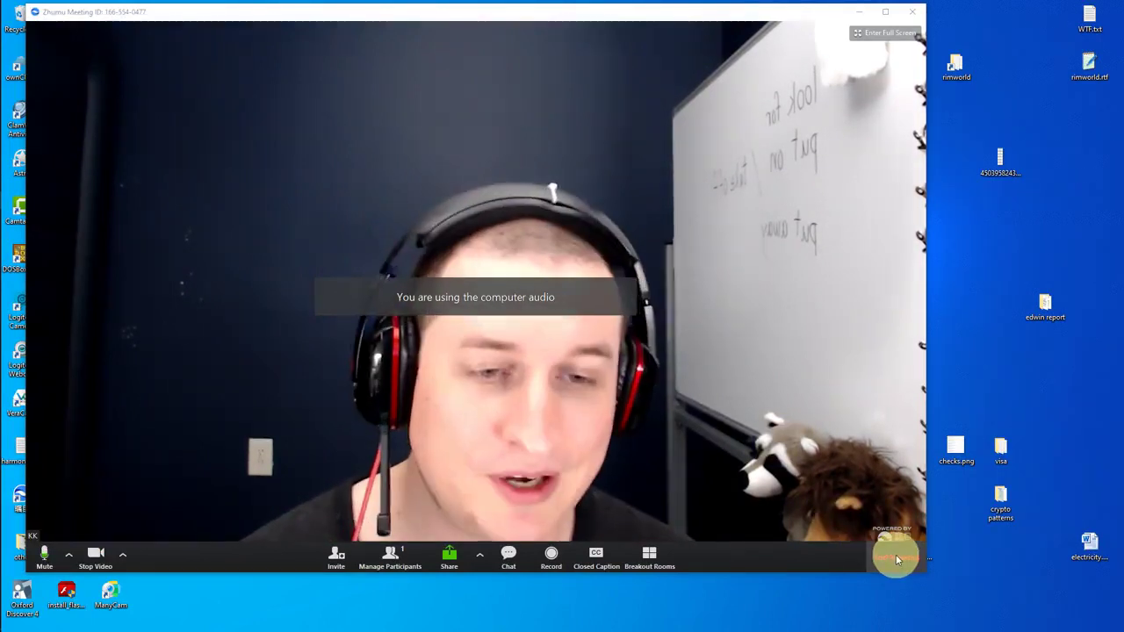
{"action": "left_click", "coordinate": [896, 559]}
{"action": "left_click", "coordinate": [578, 361]}
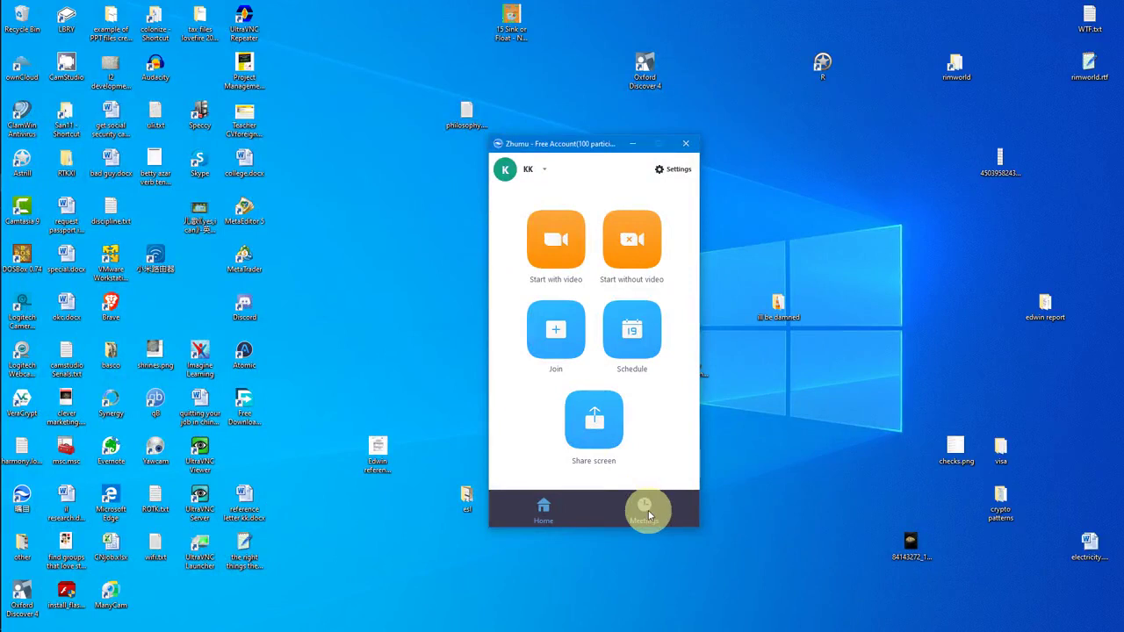
{"action": "left_click", "coordinate": [645, 511]}
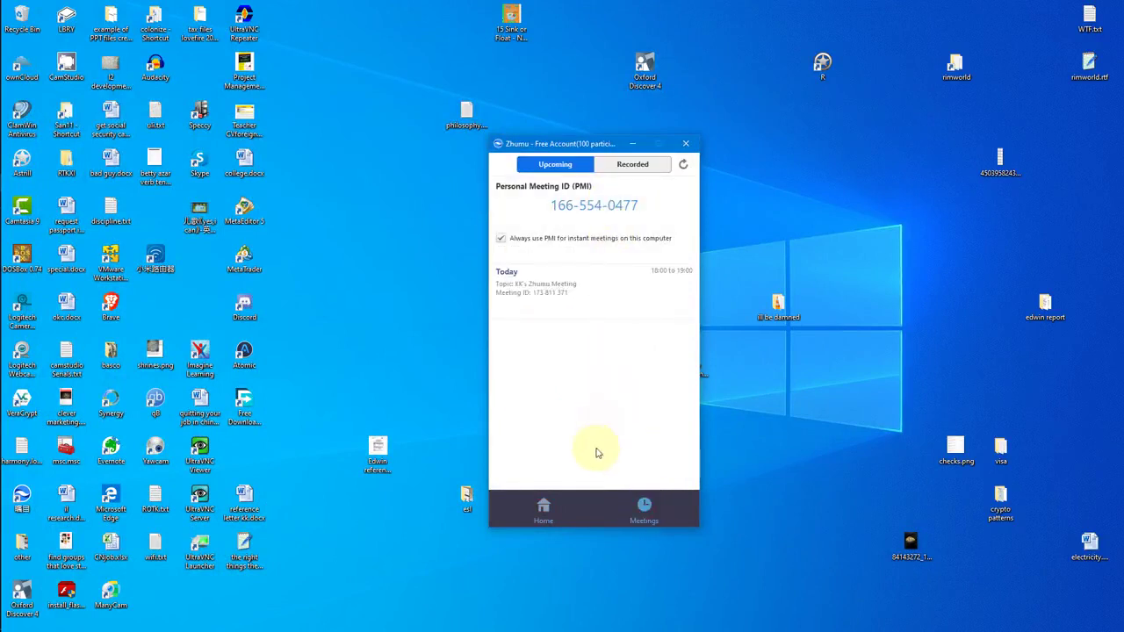
{"action": "mouse_move", "coordinate": [564, 211]}
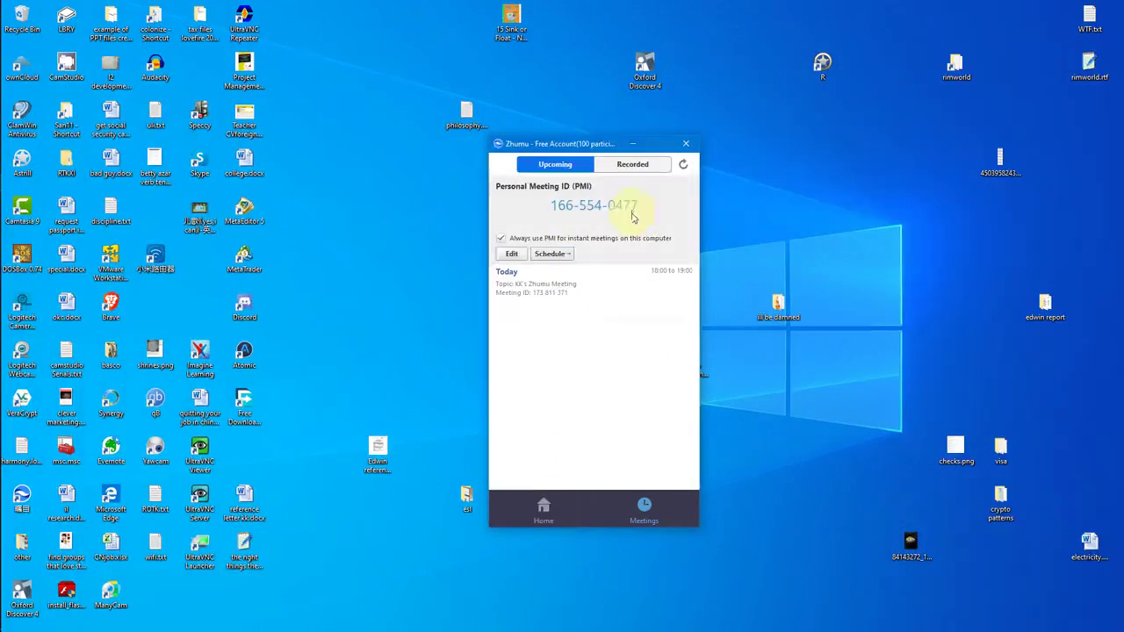
{"action": "left_click", "coordinate": [542, 509]}
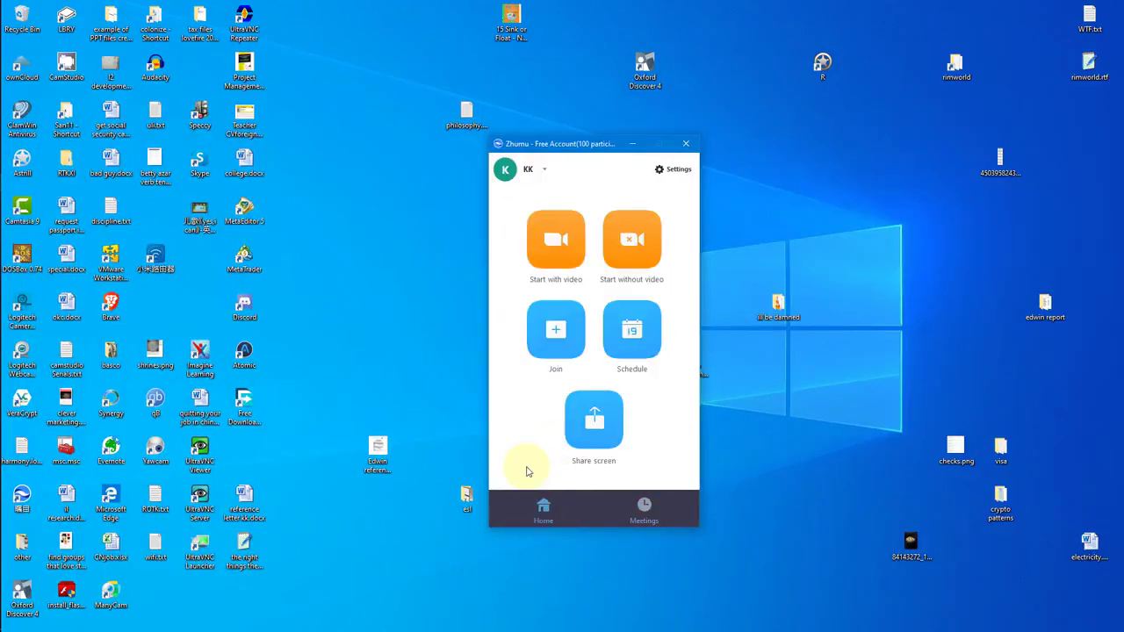